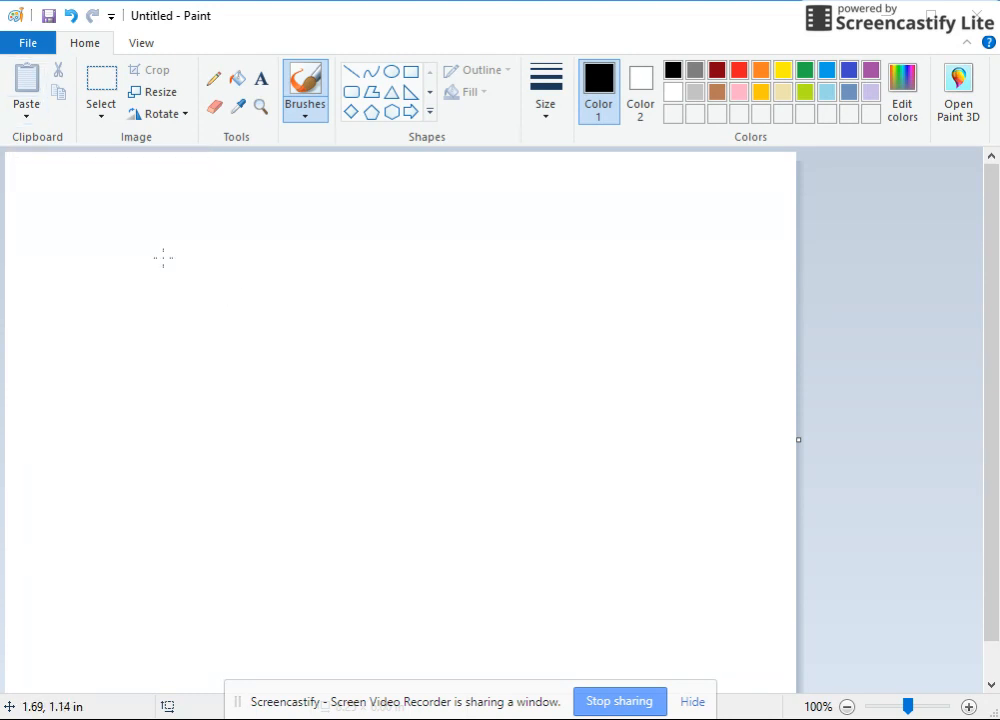
# - Set the canvas size to 10 inches wide and 5.5 inches high in the image properties
pyautogui.click(29, 45)
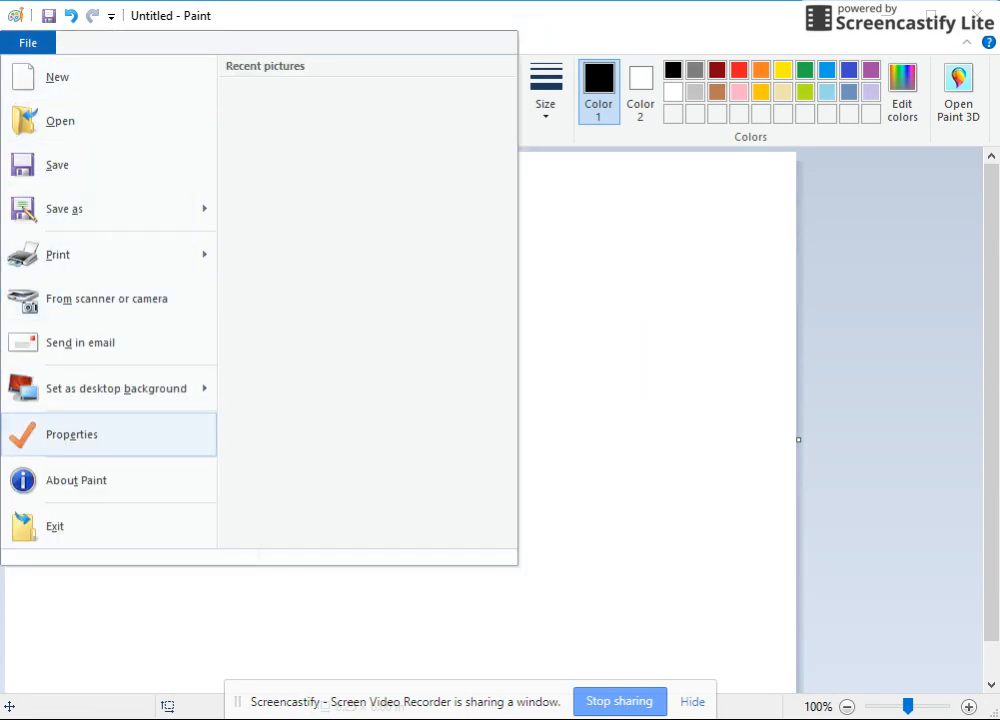
pyautogui.click(70, 434)
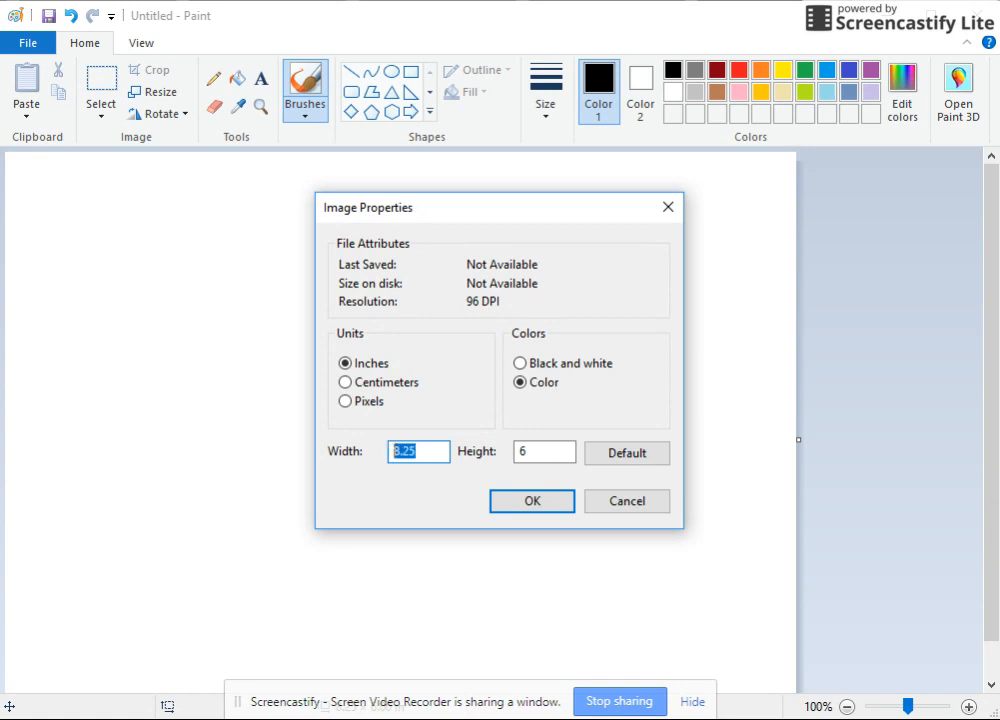
pyautogui.write('10')
pyautogui.press('Tab')
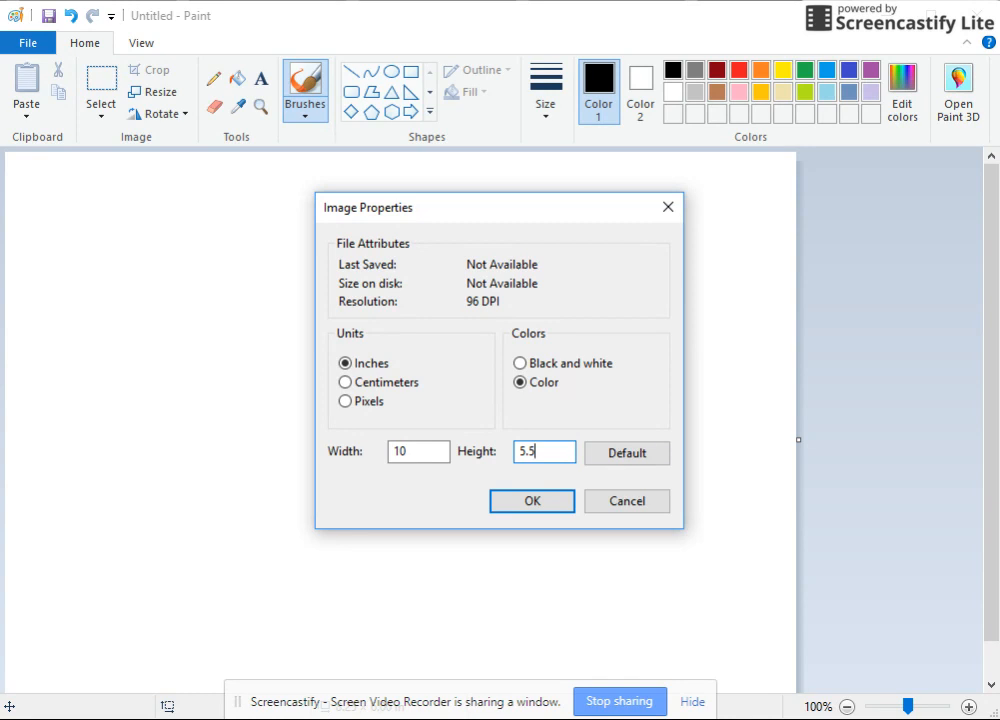
pyautogui.write('5.5')
pyautogui.click(530, 501)
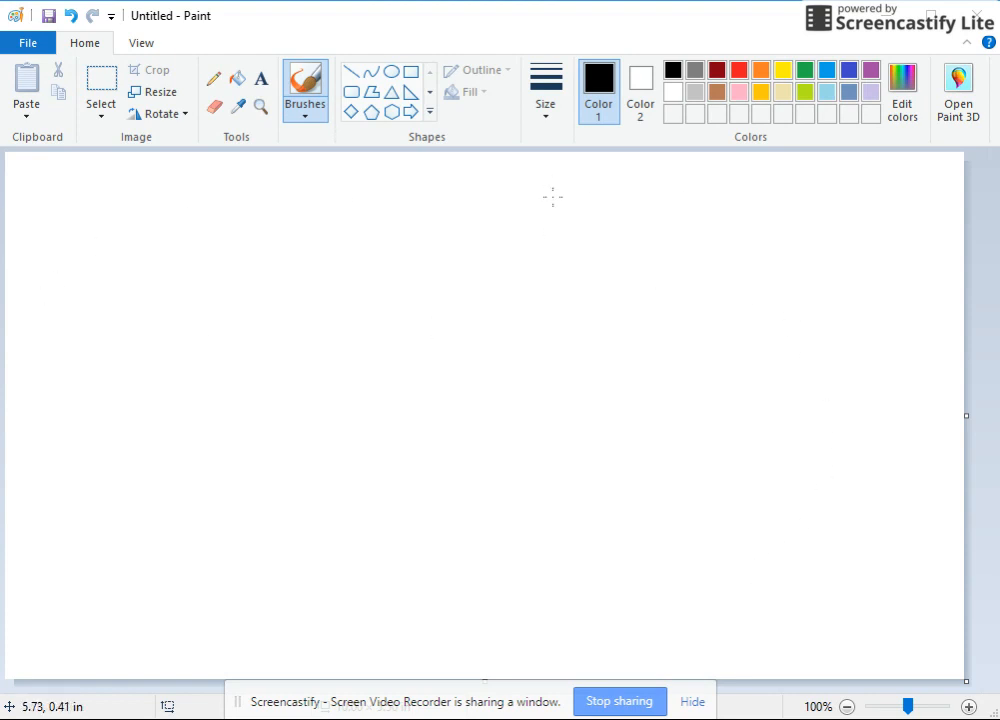
# - Set up the Line tool with a 1 px thickness
pyautogui.click(350, 76)
pyautogui.click(557, 82)
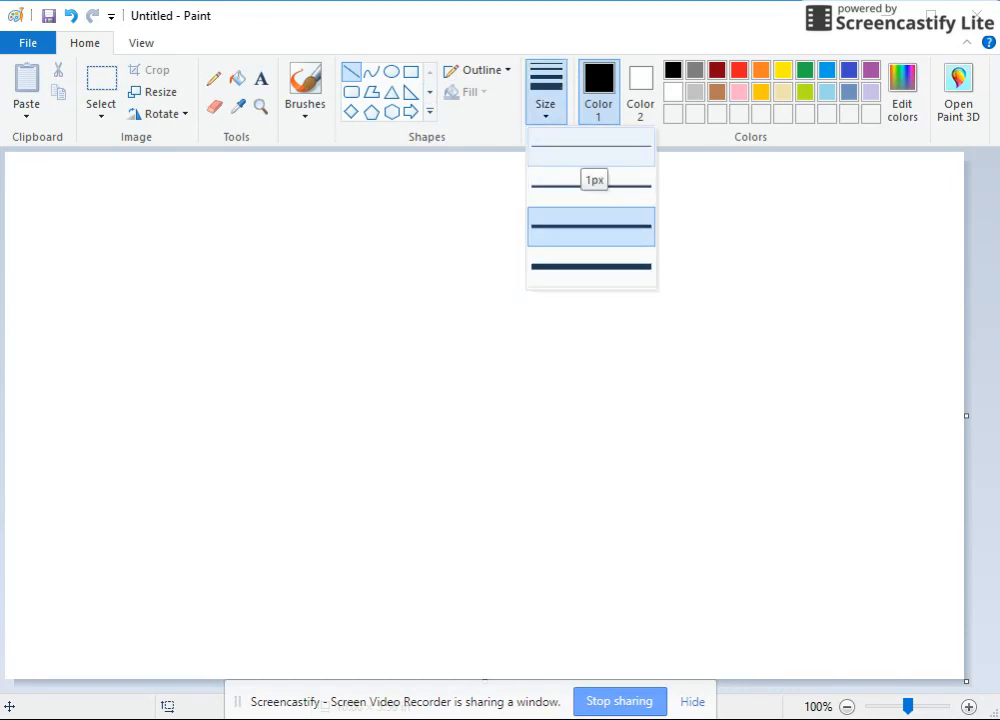
pyautogui.click(586, 150)
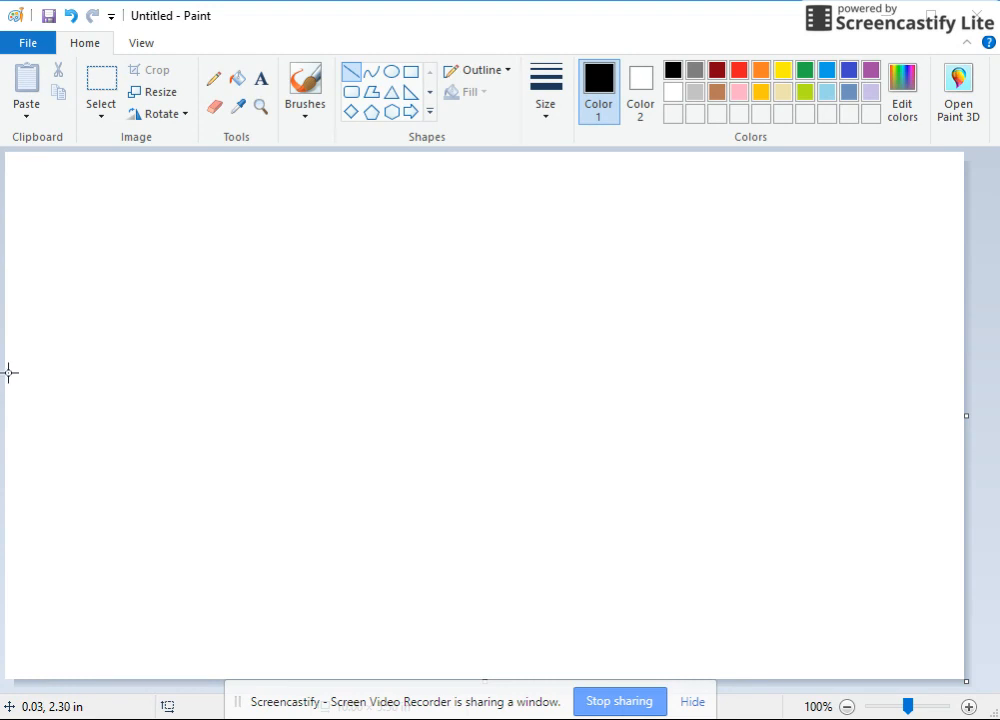
pyautogui.moveTo(7, 373)
pyautogui.mouseDown()
pyautogui.moveTo(442, 359)
pyautogui.moveTo(973, 395)
pyautogui.mouseUp()
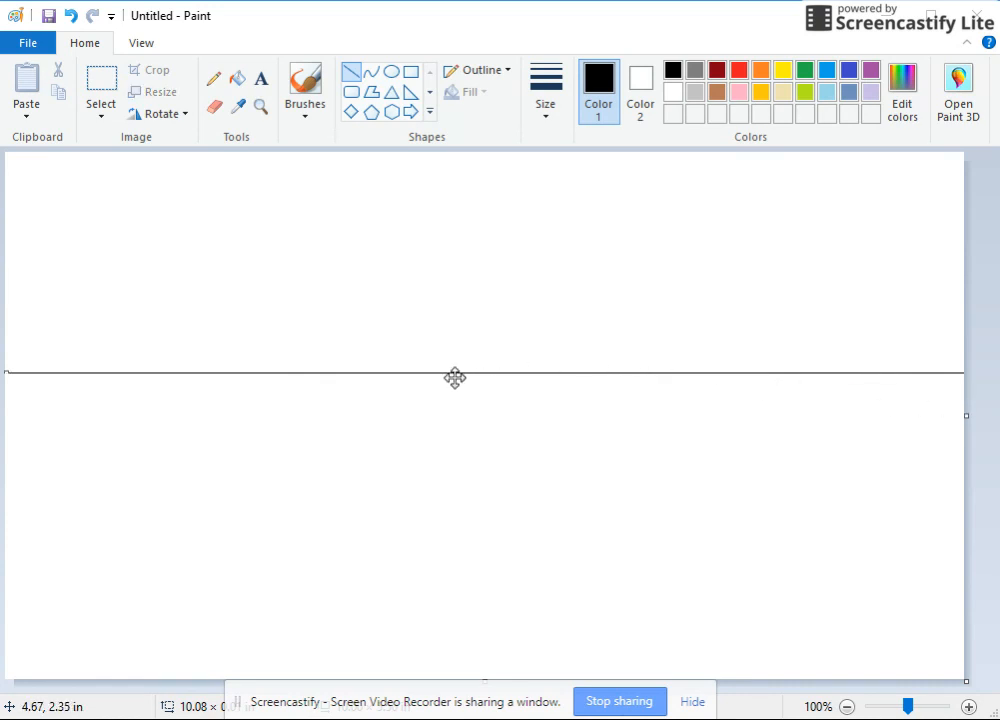
pyautogui.hotkey('ctrl', 'z')
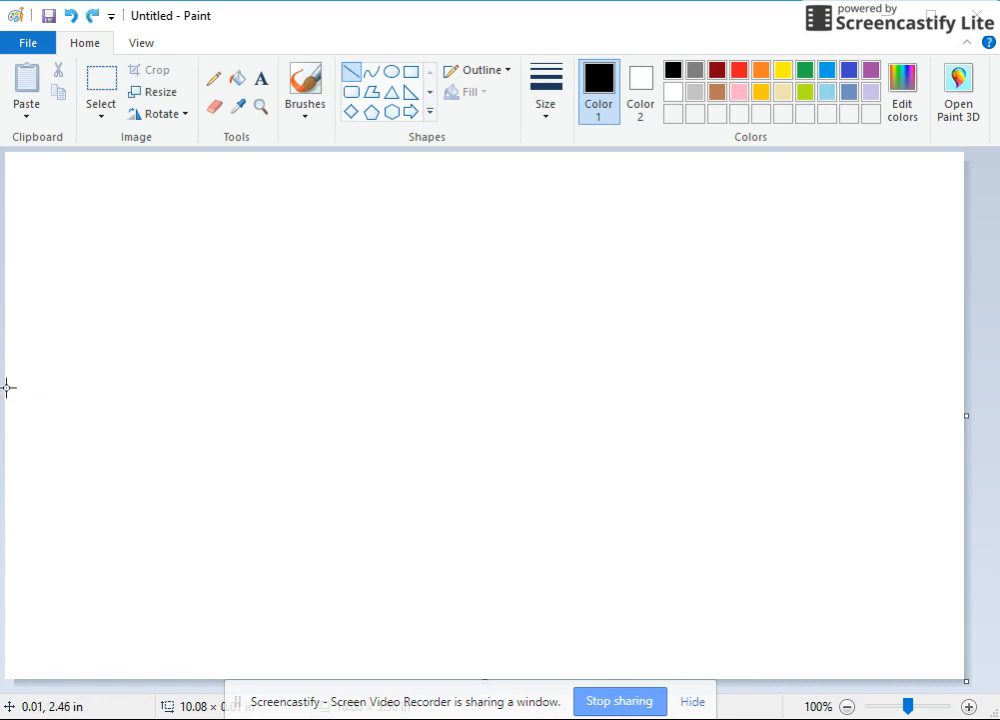
pyautogui.moveTo(7, 388)
pyautogui.mouseDown()
pyautogui.moveTo(565, 381)
pyautogui.moveTo(934, 395)
pyautogui.moveTo(933, 424)
pyautogui.moveTo(975, 386)
pyautogui.mouseUp()
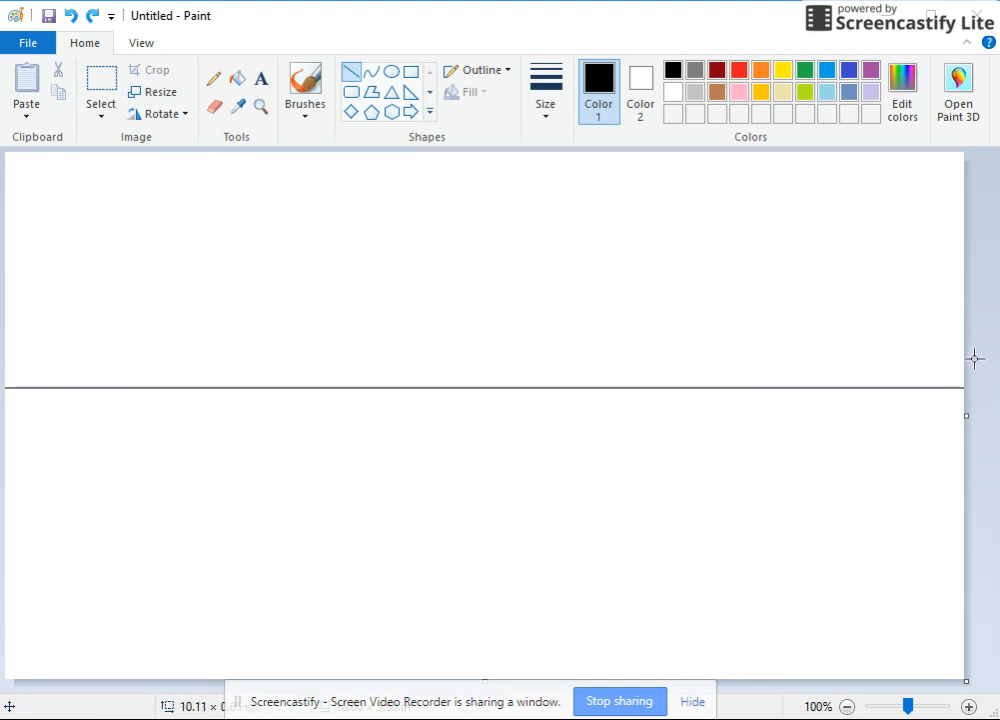
pyautogui.moveTo(975, 358); pyautogui.dragTo(975, 359)
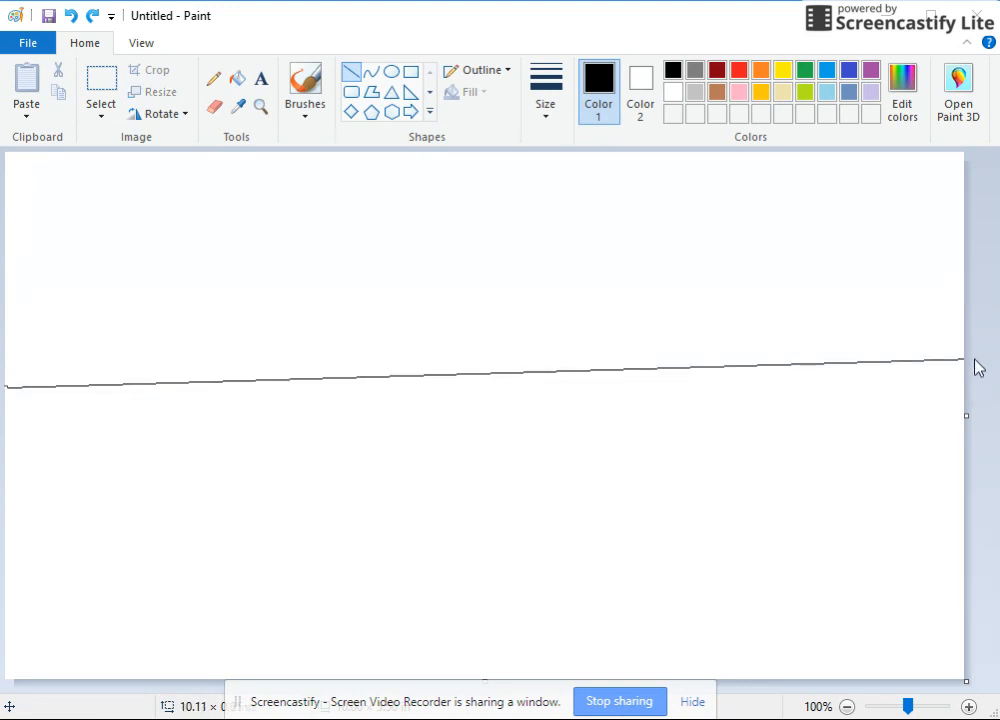
pyautogui.hotkey('ctrl', 'z')
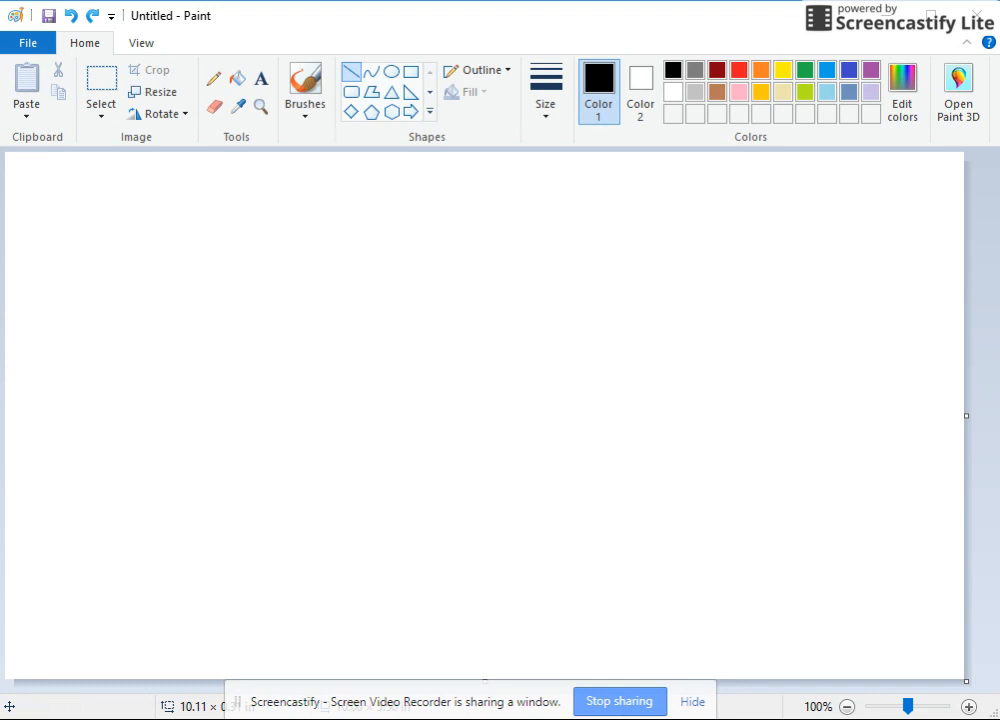
# - Draw a horizontal horizon line across the full canvas width, then mark a vanishing point near its middle with a brush dot
pyautogui.moveTo(7, 360); pyautogui.dragTo(975, 406)
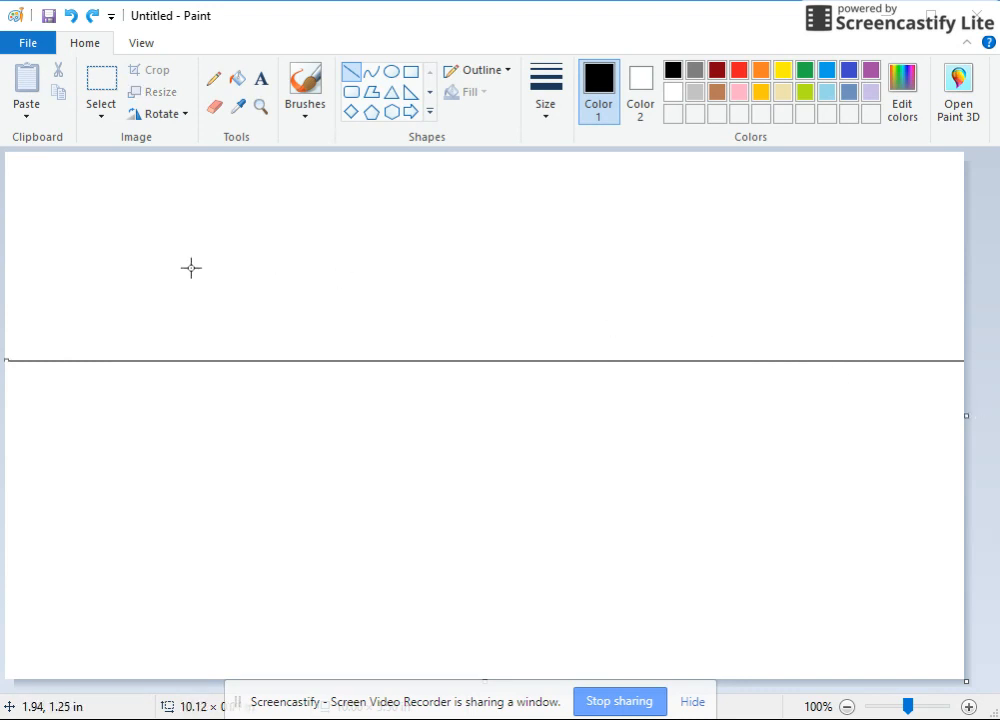
pyautogui.click(310, 83)
pyautogui.click(305, 110)
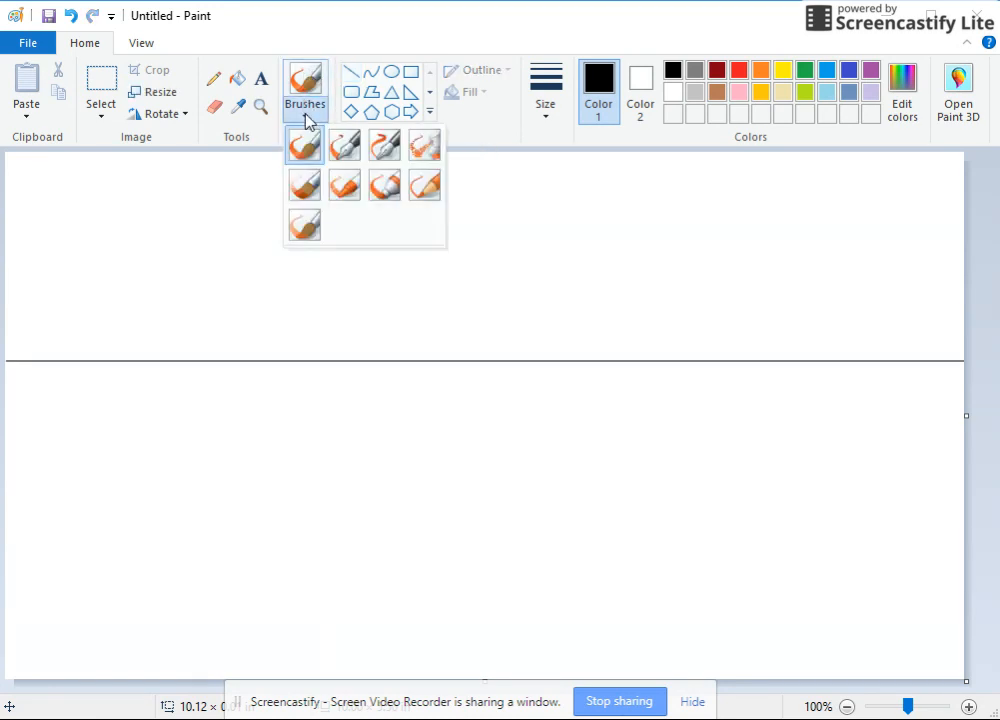
pyautogui.click(305, 147)
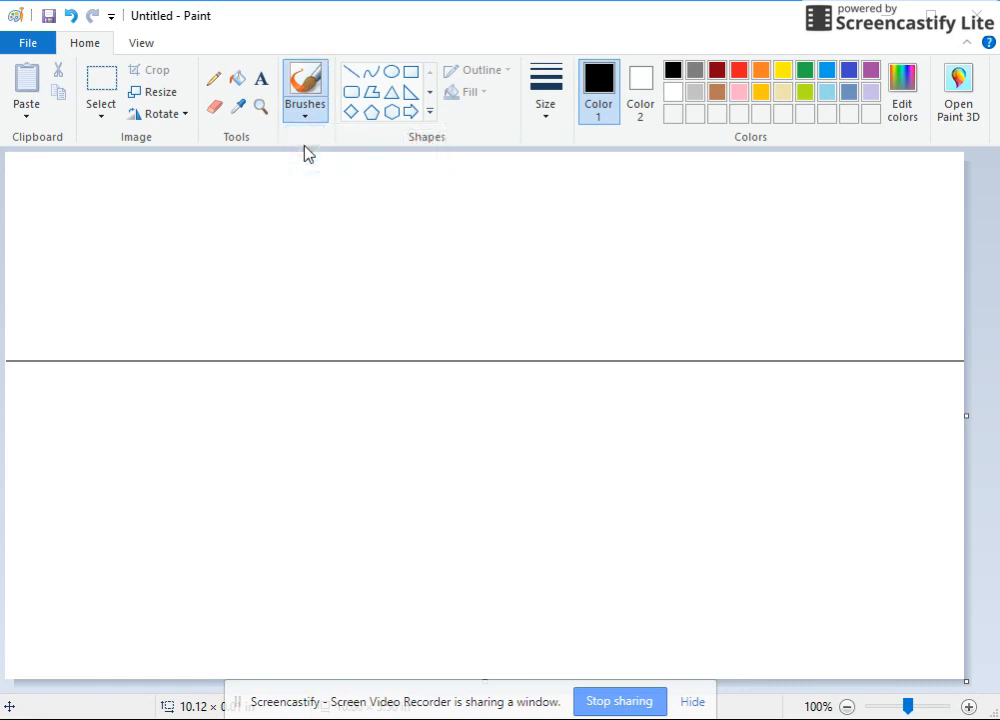
pyautogui.click(548, 98)
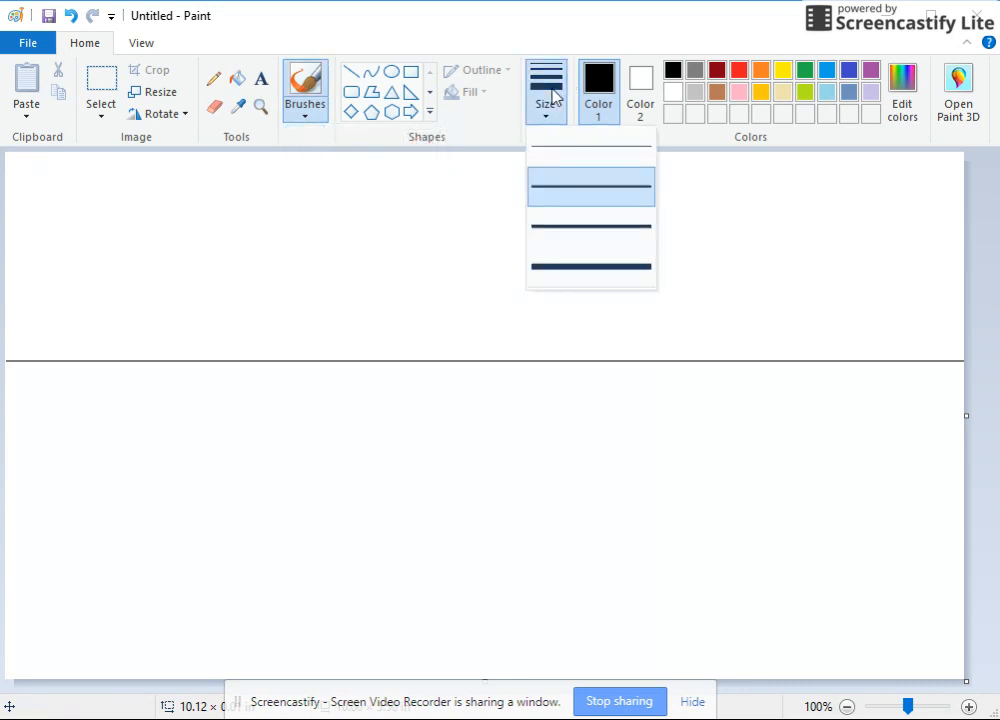
pyautogui.click(551, 284)
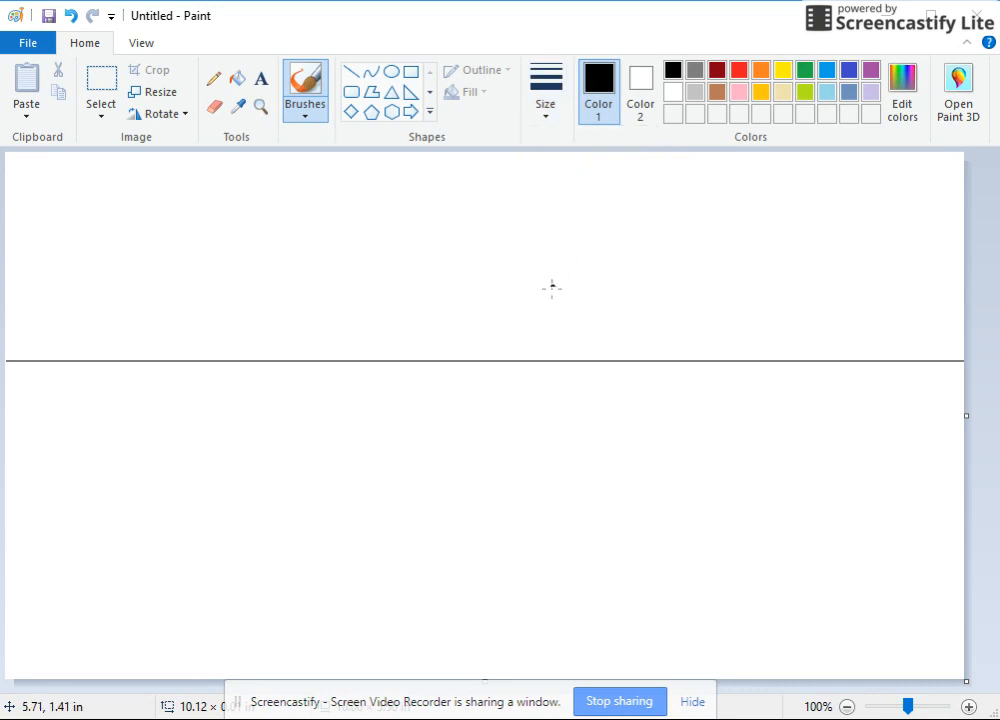
pyautogui.click(461, 360)
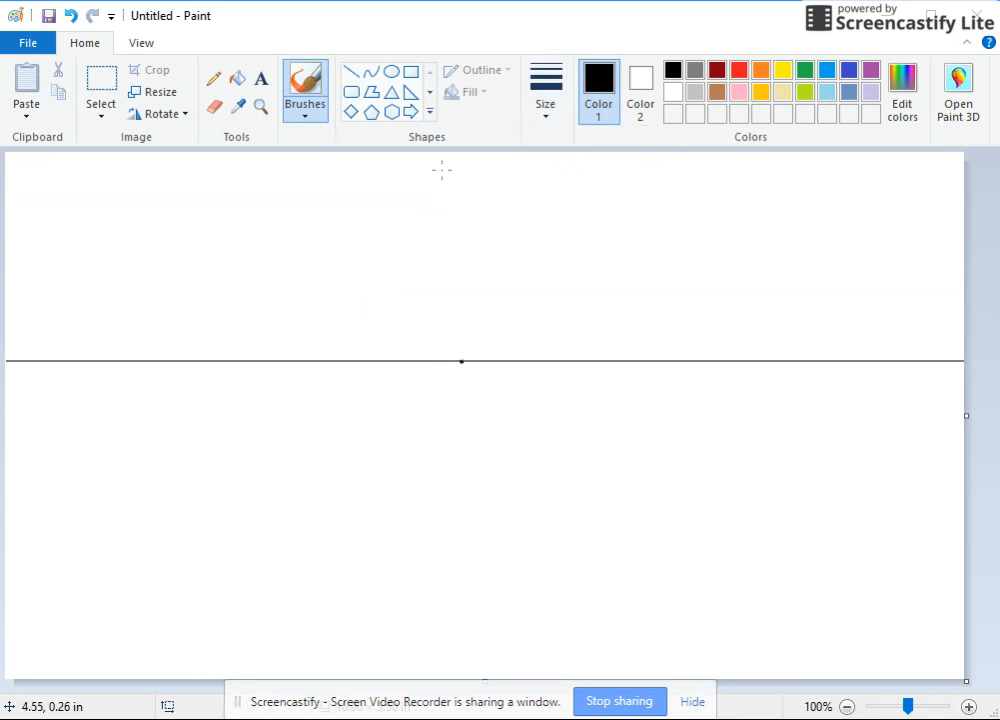
# - Draw a rectangle about 4.26 by 2.24 inches around the vanishing point, shift it slightly up-left and enlarge it slightly from its lower-right corner
pyautogui.click(413, 78)
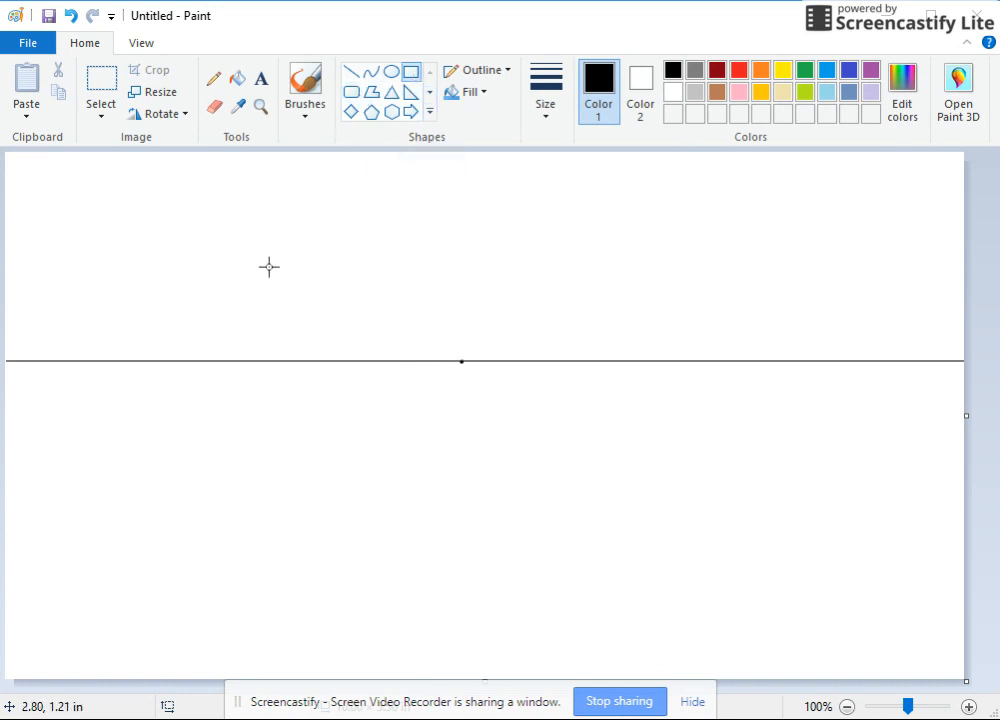
pyautogui.moveTo(276, 222); pyautogui.dragTo(684, 435)
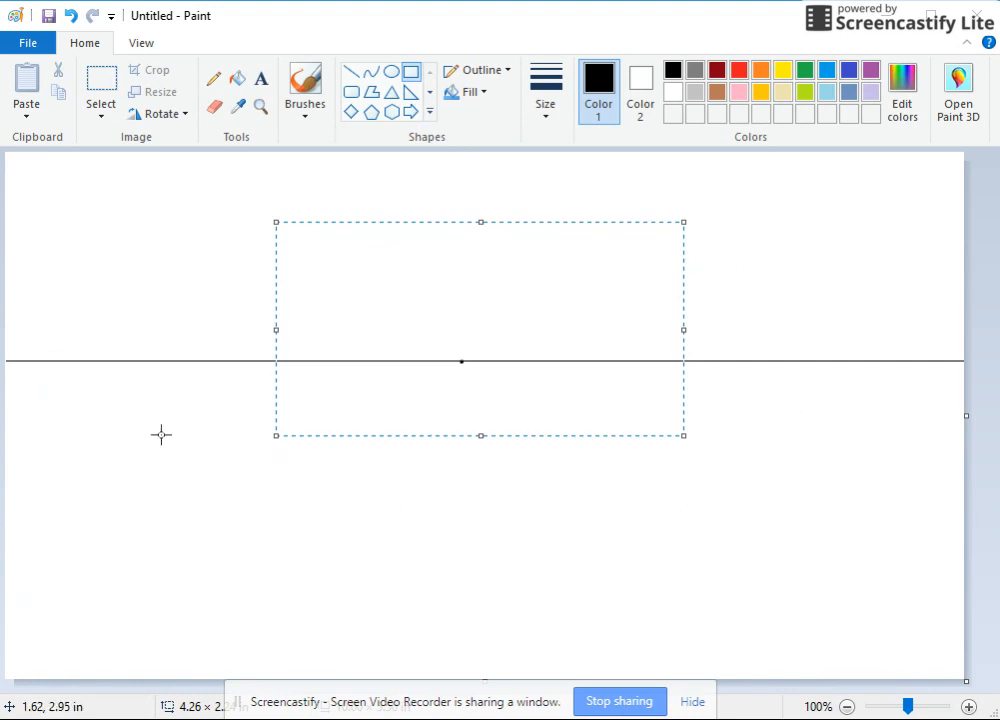
pyautogui.moveTo(388, 243)
pyautogui.mouseDown()
pyautogui.moveTo(377, 252)
pyautogui.moveTo(377, 240)
pyautogui.mouseUp()
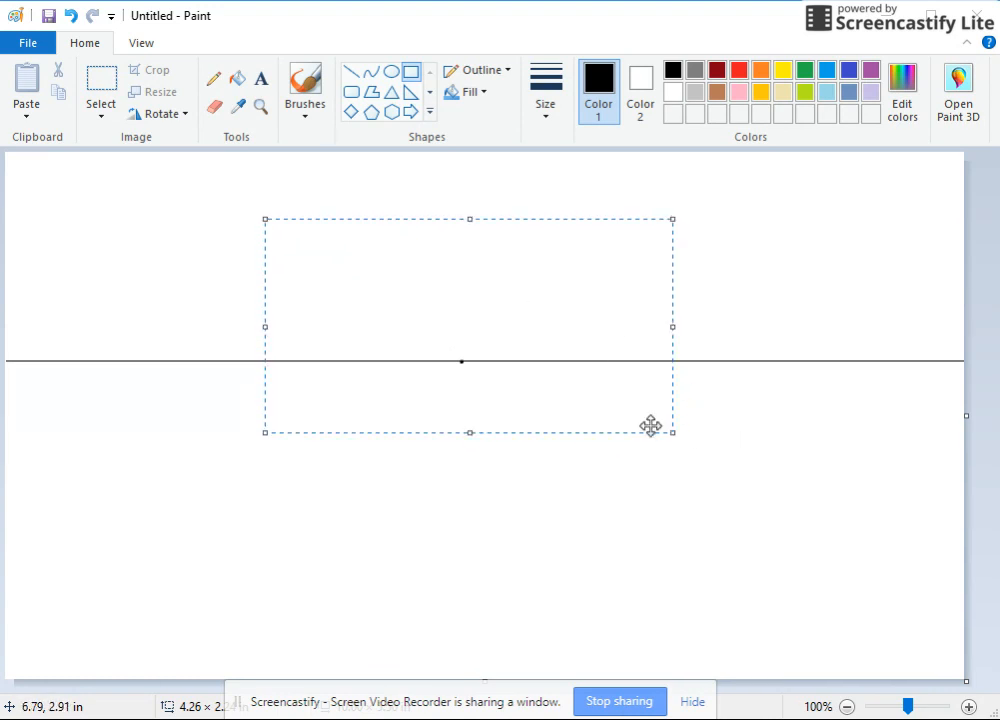
pyautogui.moveTo(670, 430)
pyautogui.mouseDown()
pyautogui.moveTo(753, 486)
pyautogui.moveTo(684, 444)
pyautogui.mouseUp()
pyautogui.click(750, 316)
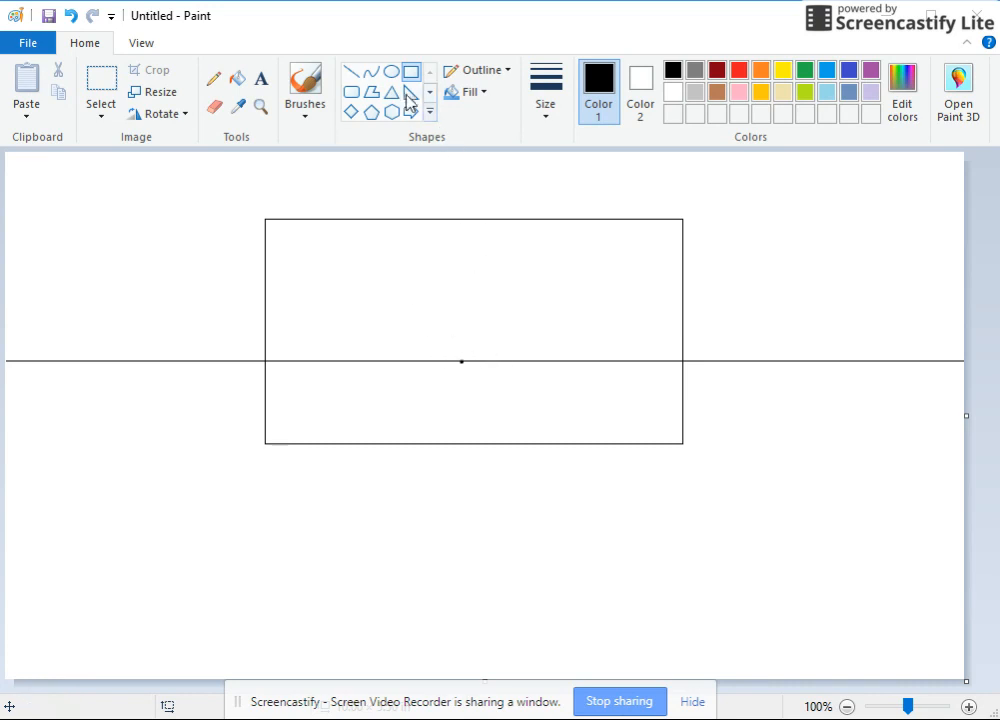
# - Draw four straight lines from the vanishing point through the rectangle's corners and out to the canvas edges
pyautogui.click(351, 77)
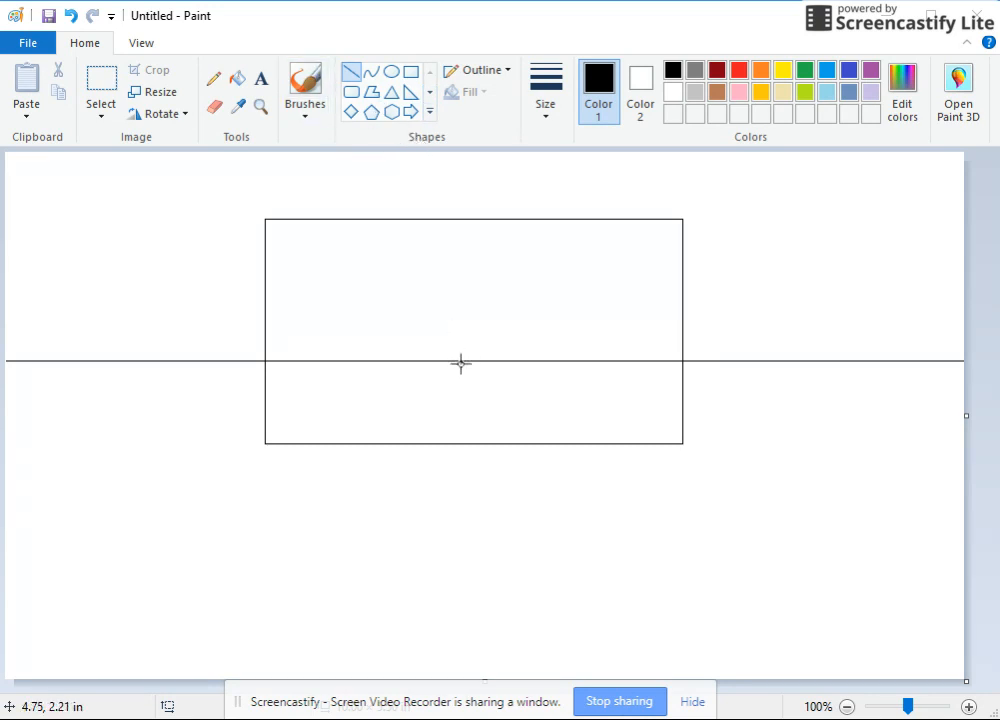
pyautogui.moveTo(461, 360)
pyautogui.mouseDown()
pyautogui.moveTo(607, 328)
pyautogui.moveTo(826, 205)
pyautogui.moveTo(831, 165)
pyautogui.moveTo(811, 136)
pyautogui.mouseUp()
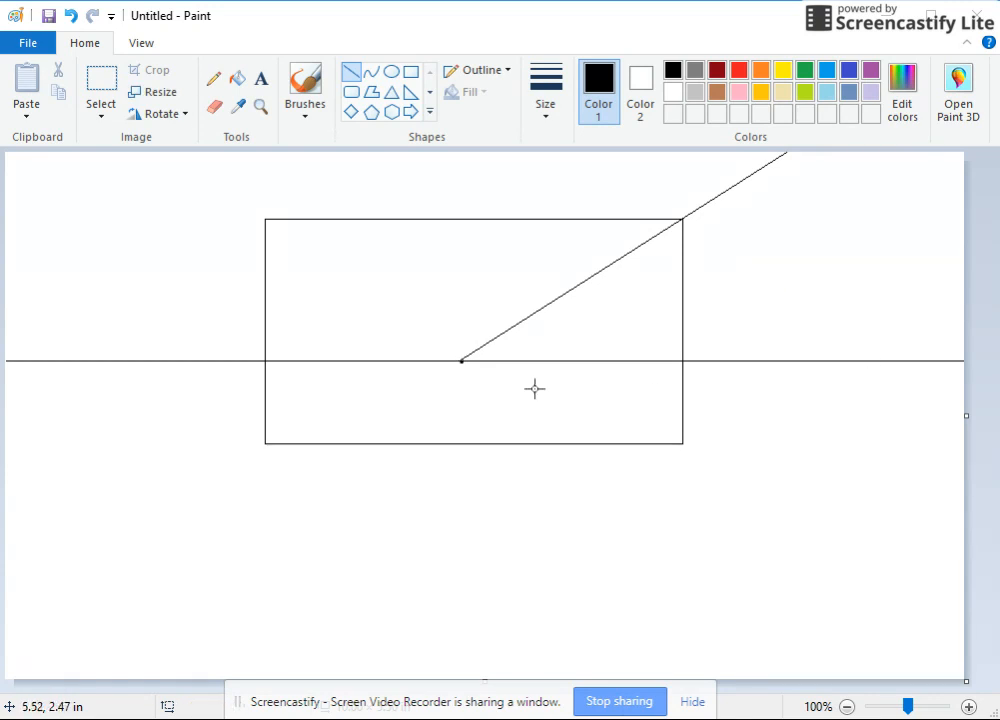
pyautogui.moveTo(461, 361); pyautogui.dragTo(110, 107)
pyautogui.click(402, 267)
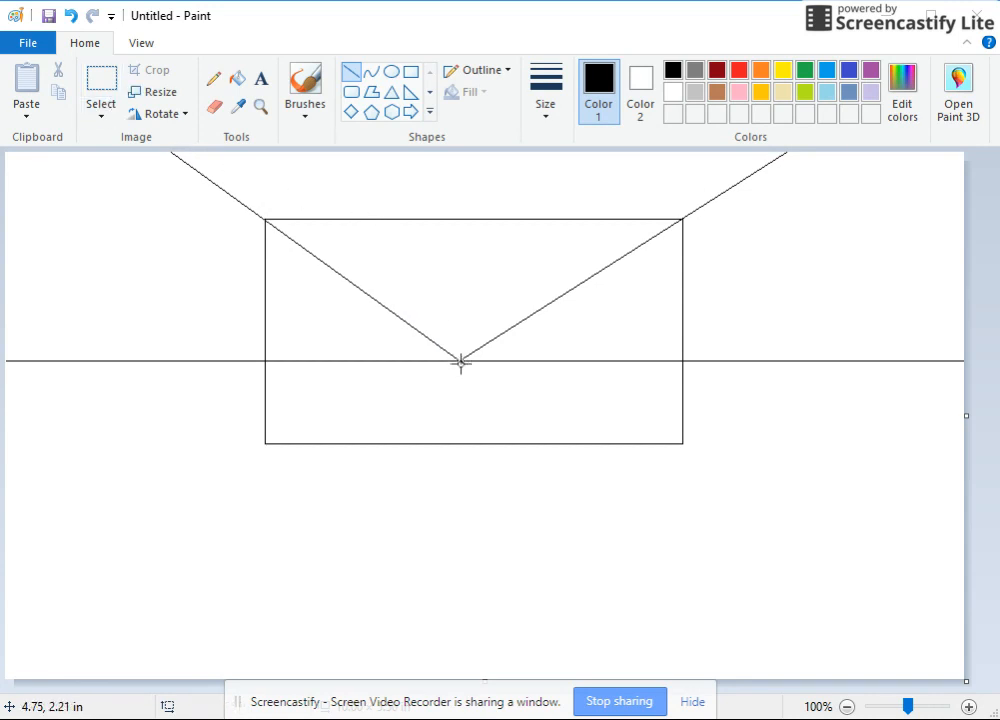
pyautogui.moveTo(461, 361); pyautogui.dragTo(3, 551)
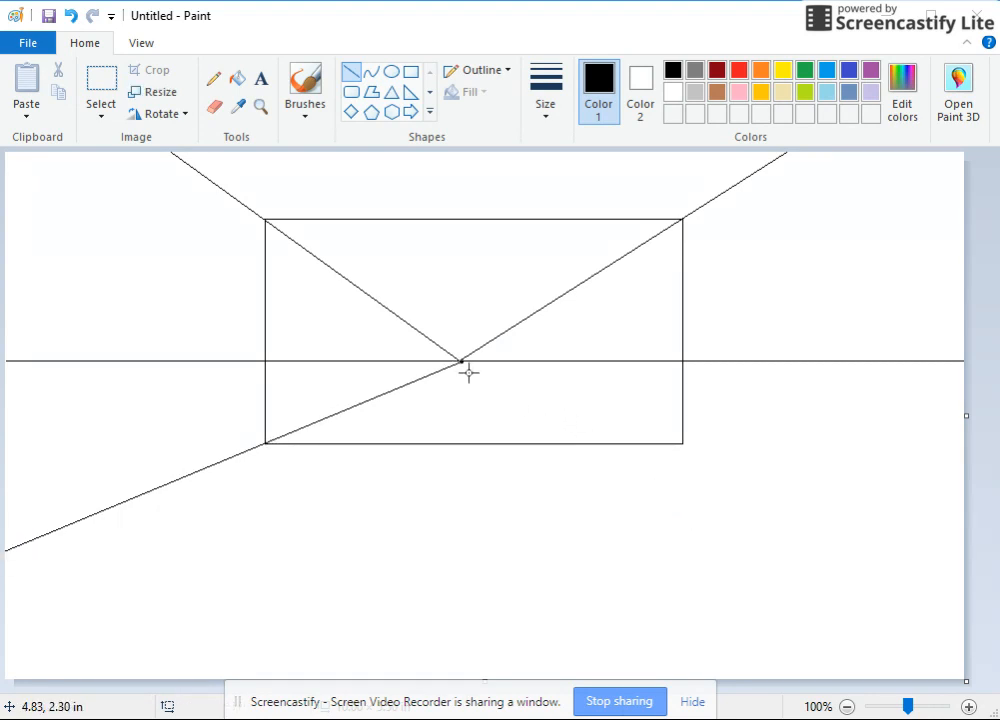
pyautogui.moveTo(461, 361); pyautogui.dragTo(975, 543)
pyautogui.moveTo(974, 544); pyautogui.dragTo(975, 551)
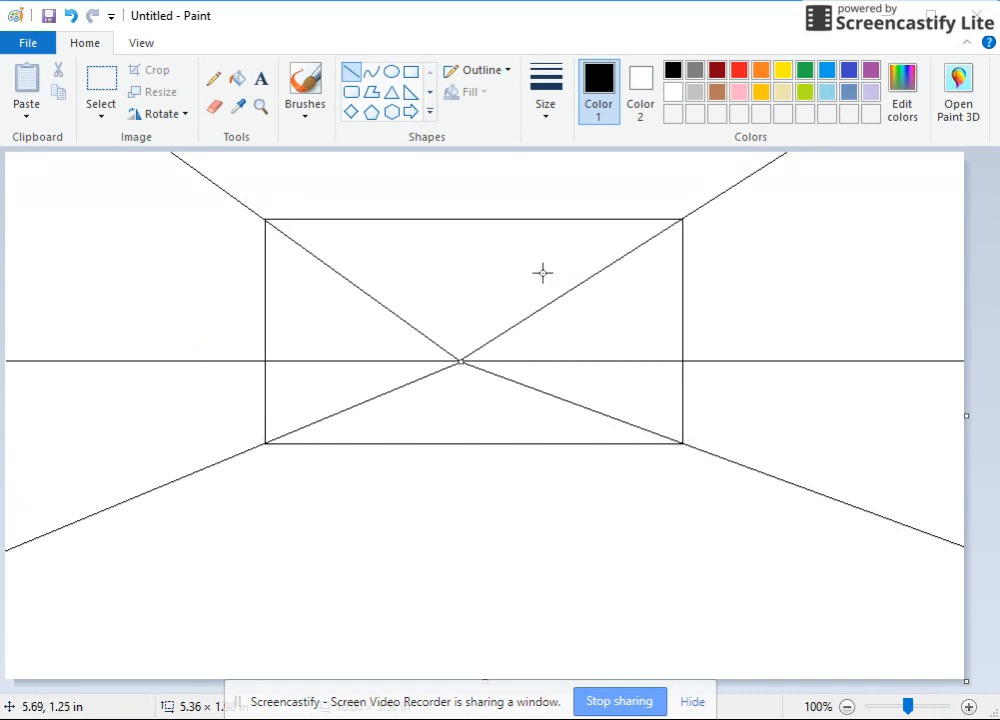
# - Select the area inside the rectangle above the horizon line and delete the two upper diagonals there
pyautogui.click(103, 84)
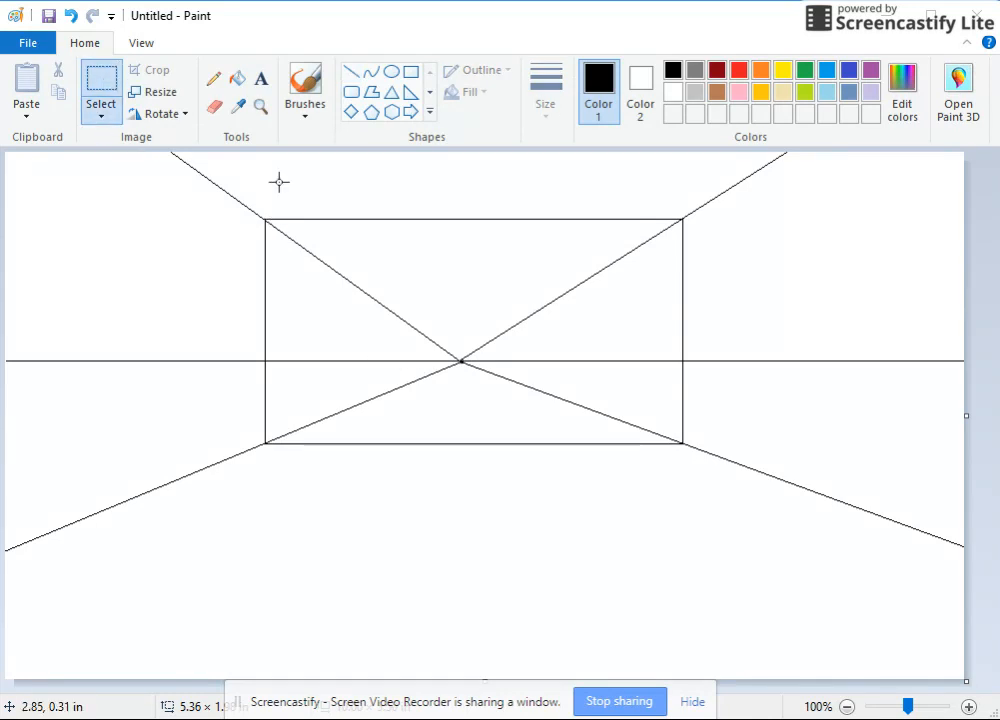
pyautogui.moveTo(268, 220); pyautogui.dragTo(681, 359)
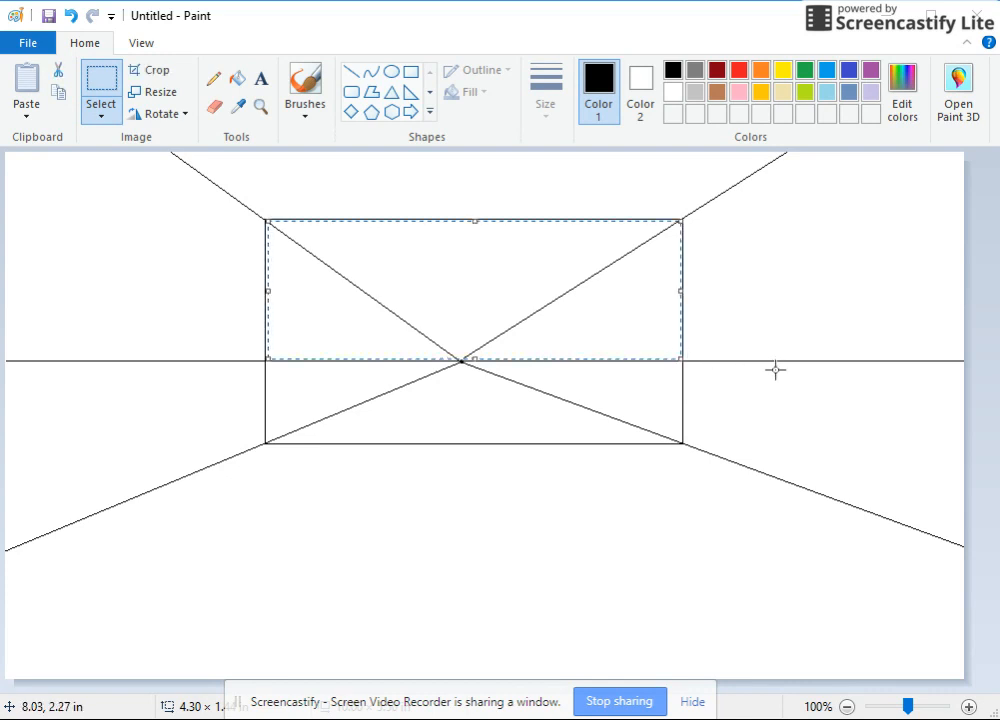
pyautogui.press('Delete')
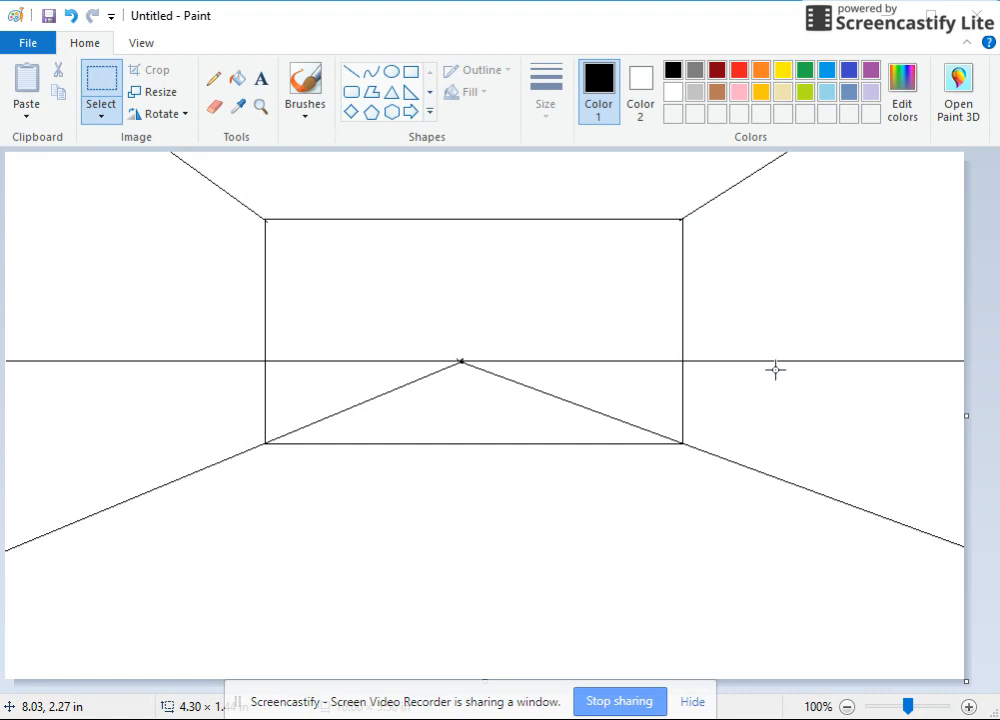
# - Erase most of the two lower diagonals inside the rectangle, using the largest eraser size for the second one
pyautogui.click(215, 108)
pyautogui.moveTo(273, 437); pyautogui.dragTo(316, 420)
pyautogui.moveTo(393, 389); pyautogui.dragTo(455, 368)
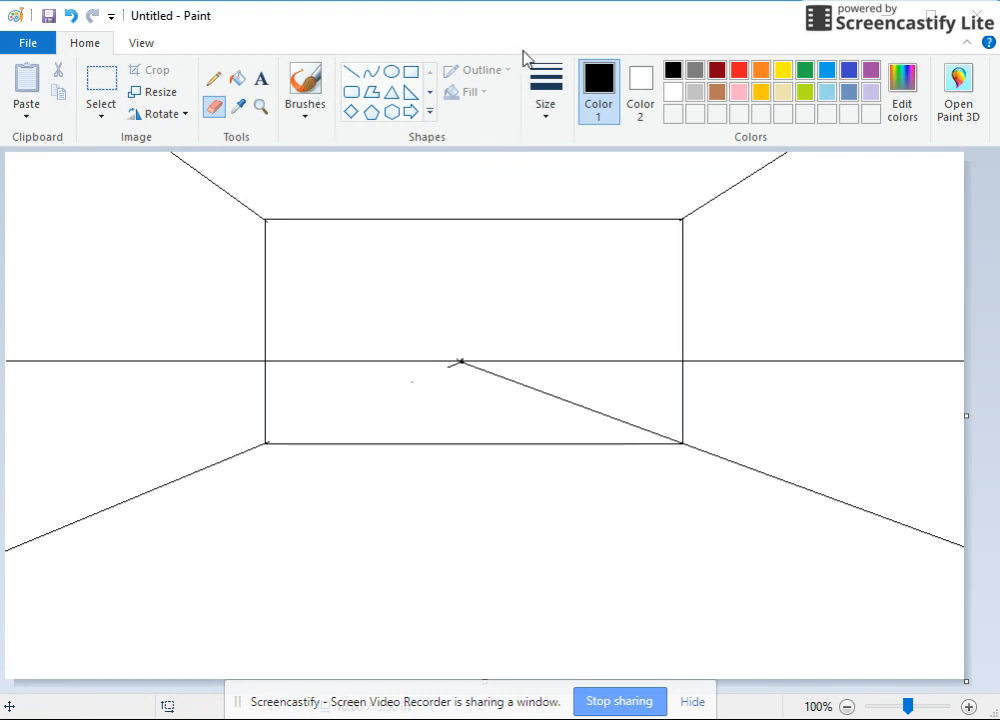
pyautogui.click(545, 95)
pyautogui.click(591, 266)
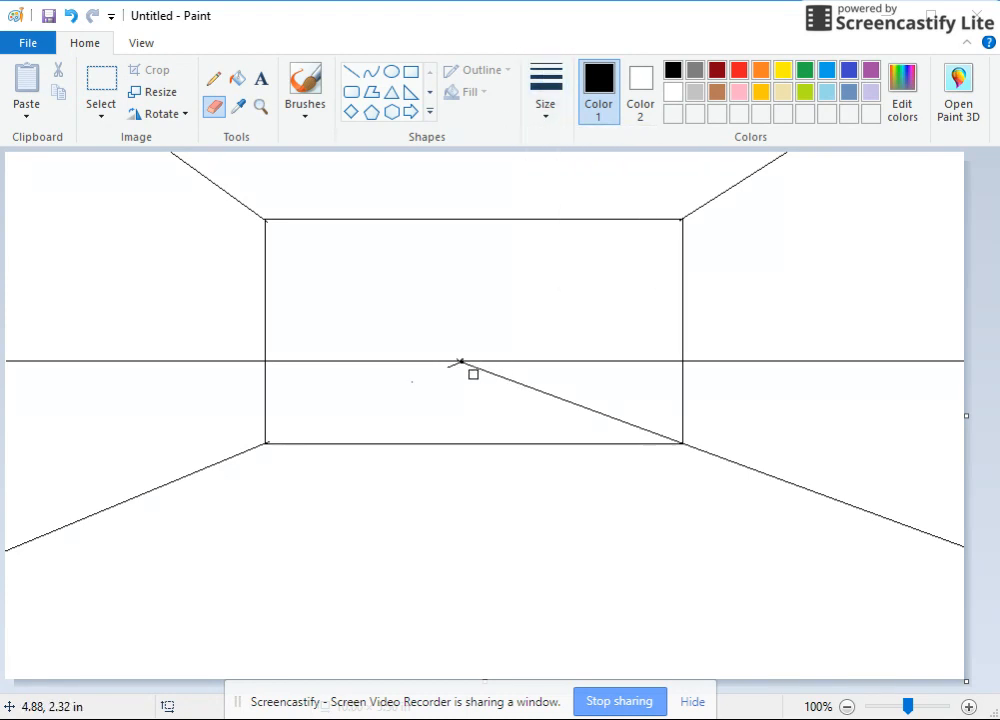
pyautogui.moveTo(474, 368); pyautogui.dragTo(645, 427)
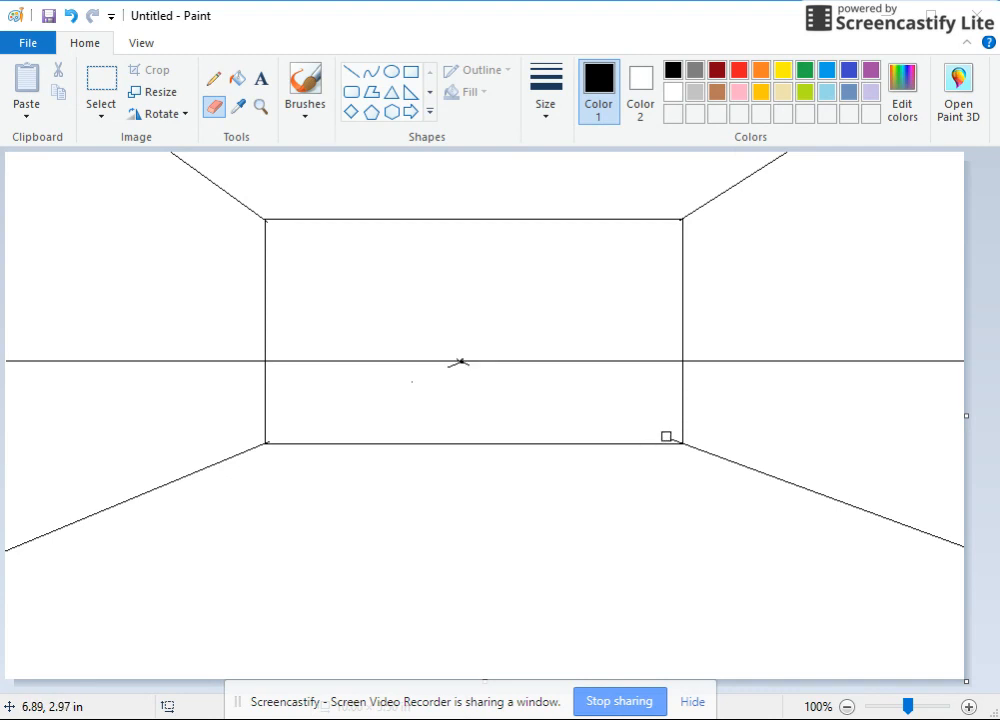
# - Set the eraser to its smallest size and erase the leftover diagonal stubs inside the rectangle's upper-left and lower-left corners
pyautogui.click(540, 92)
pyautogui.click(582, 148)
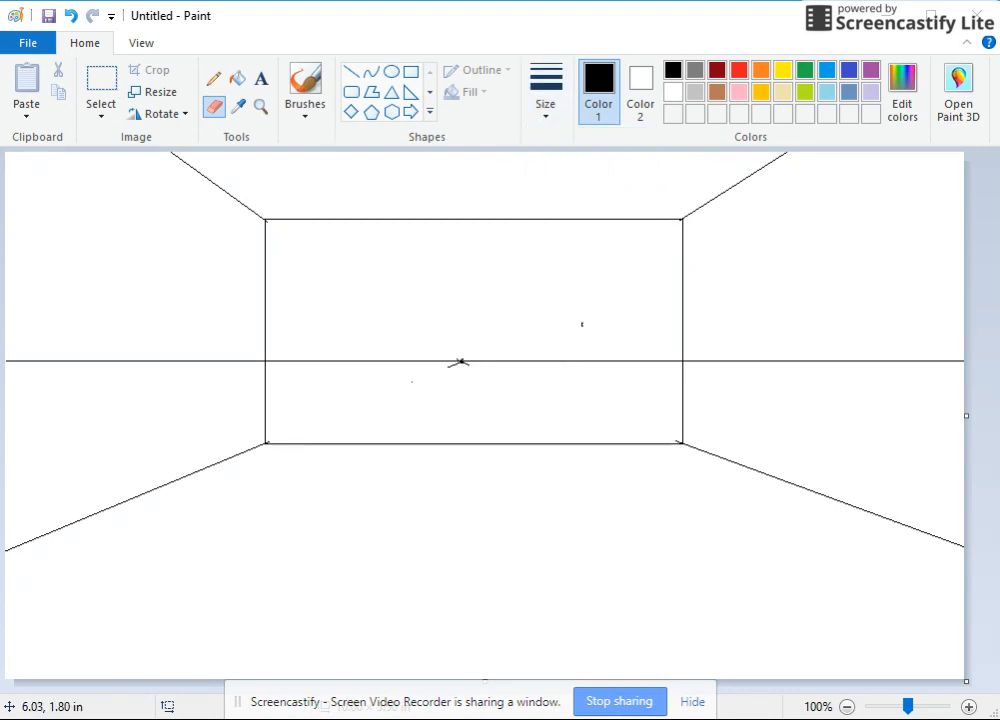
pyautogui.click(260, 107)
pyautogui.click(263, 225)
pyautogui.click(584, 334)
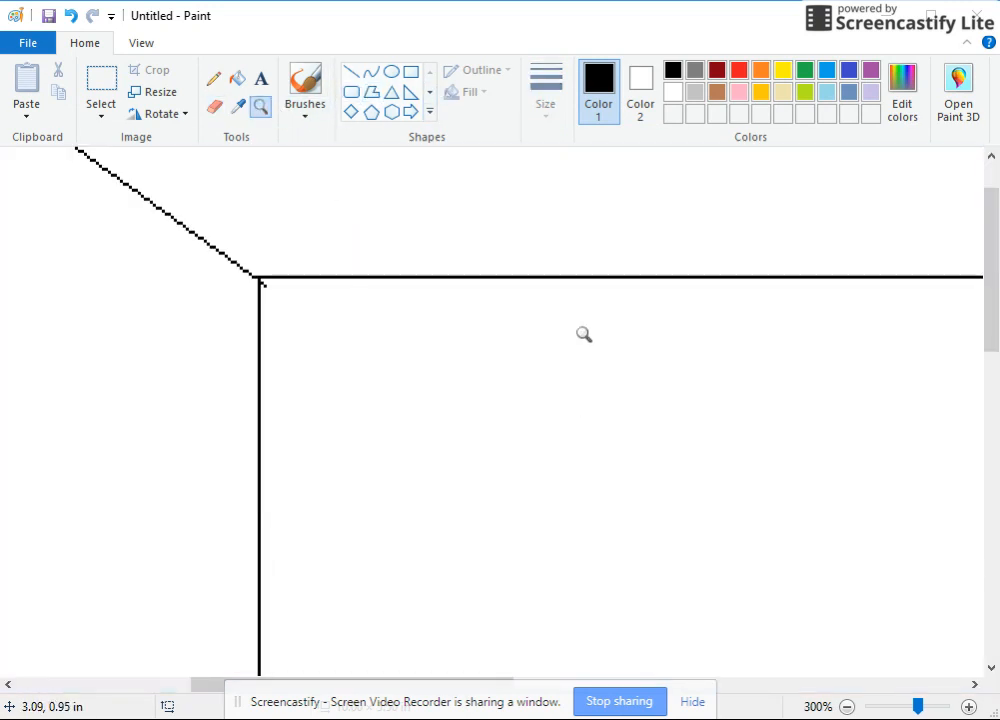
pyautogui.click(214, 108)
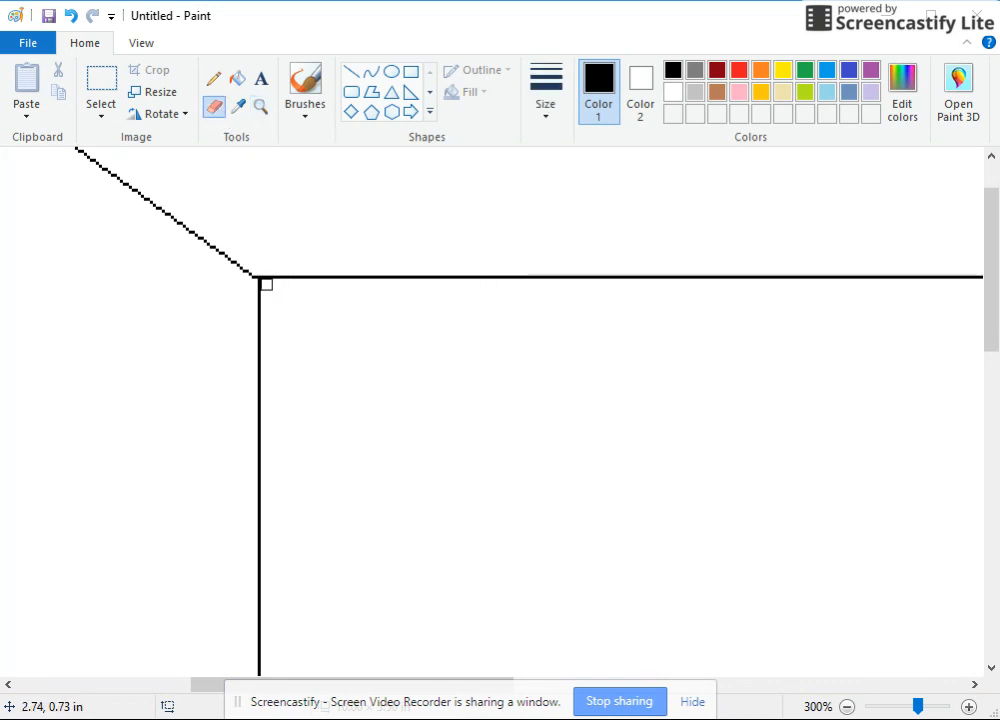
pyautogui.scroll(-5, 356, 356)
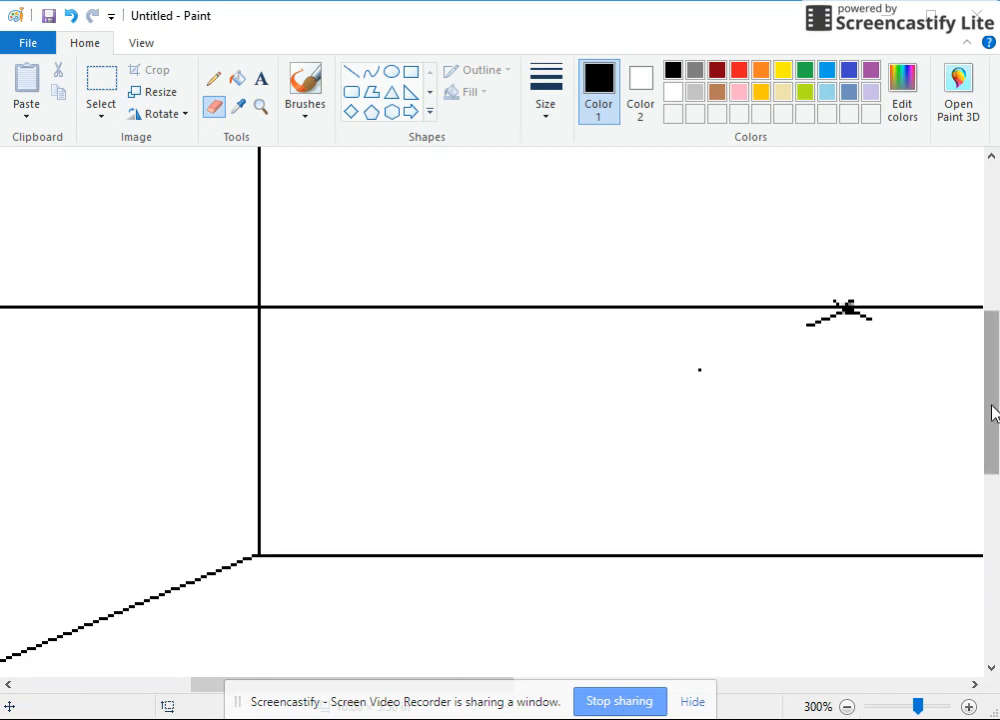
# - Erase the leftover diagonal stubs inside the rectangle's lower-right and upper-right corners with the third eraser size
pyautogui.moveTo(989, 411); pyautogui.dragTo(984, 480)
pyautogui.moveTo(195, 685); pyautogui.dragTo(455, 686)
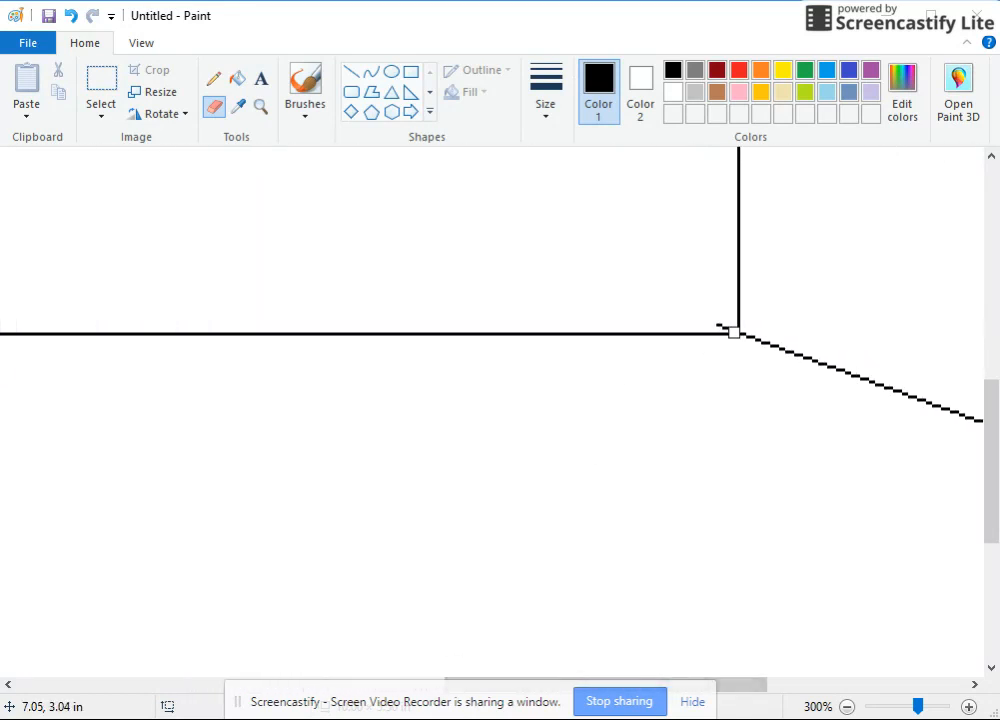
pyautogui.click(545, 105)
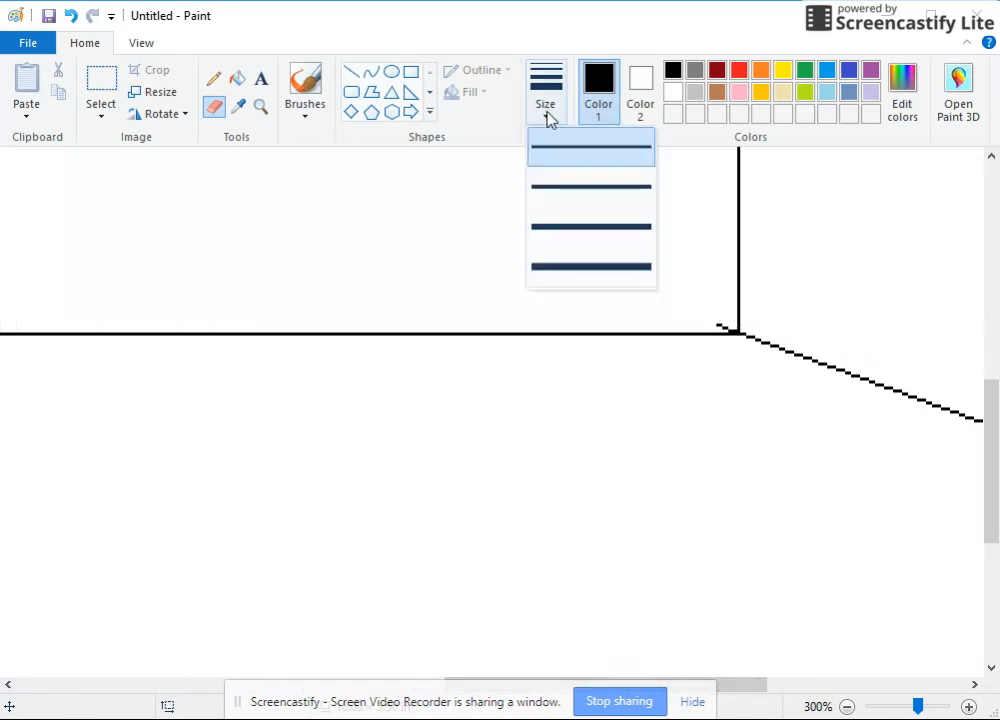
pyautogui.click(566, 230)
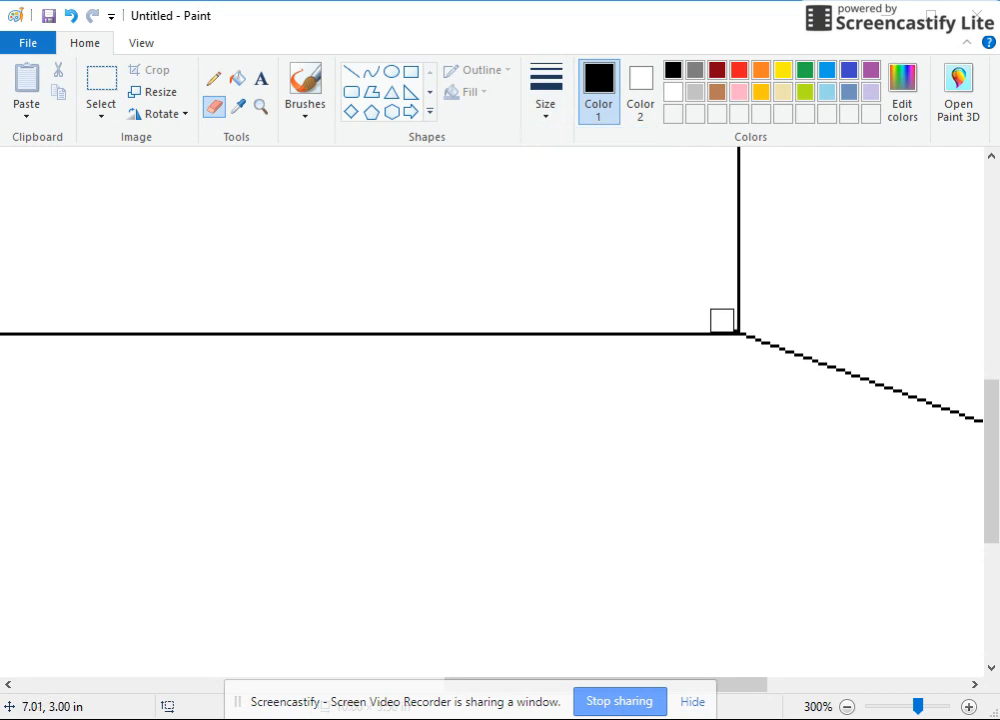
pyautogui.scroll(3, 761, 326)
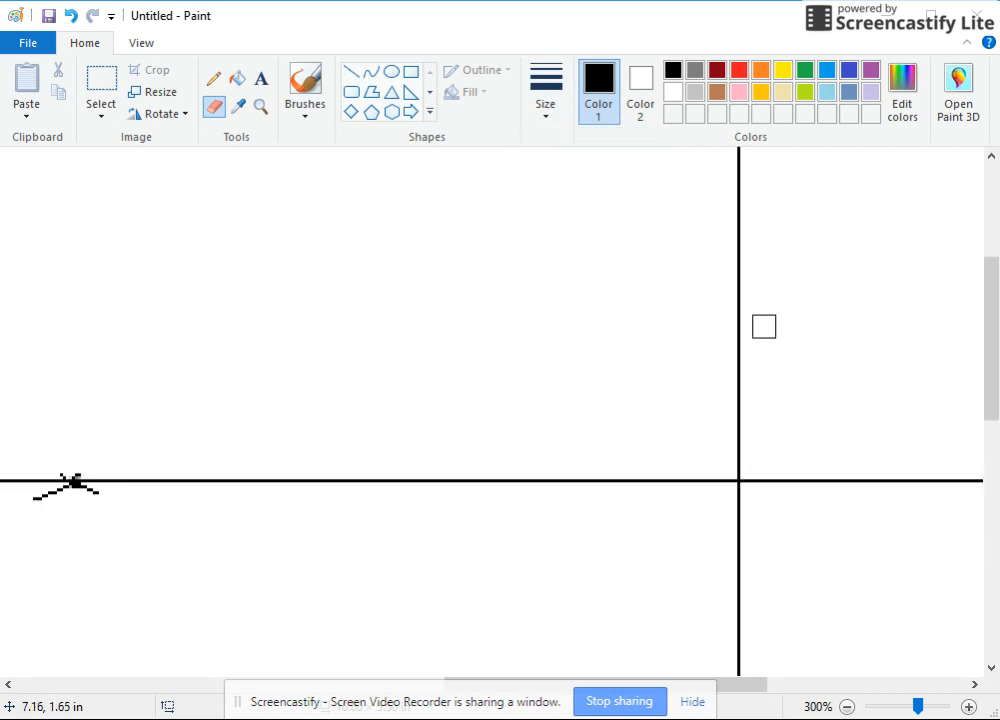
pyautogui.scroll(3, 764, 326)
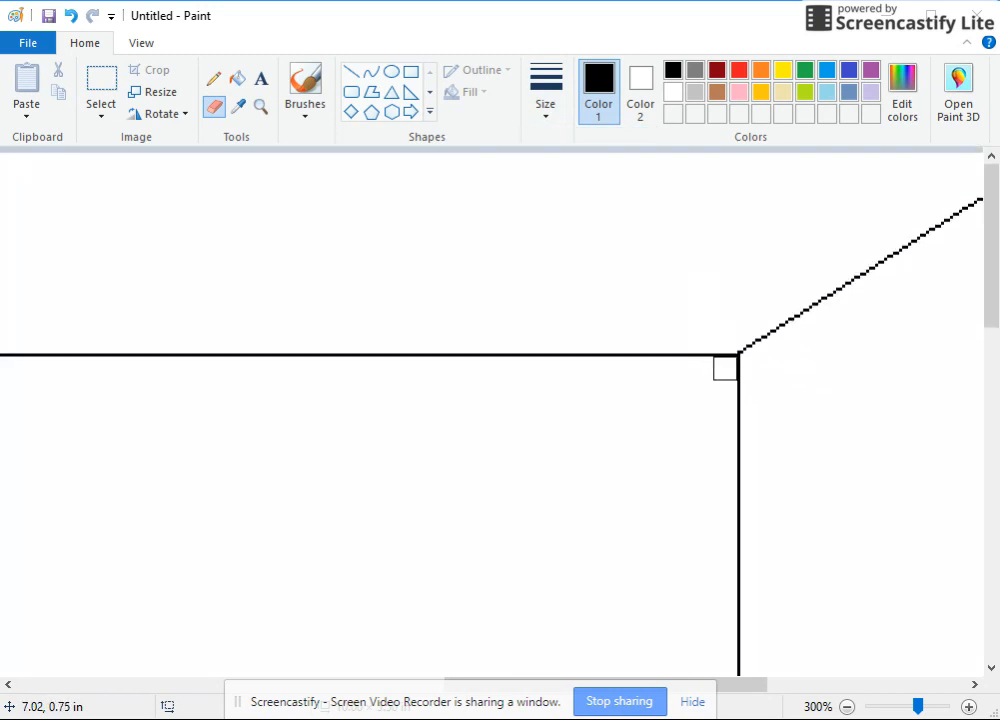
pyautogui.click(145, 52)
pyautogui.click(109, 90)
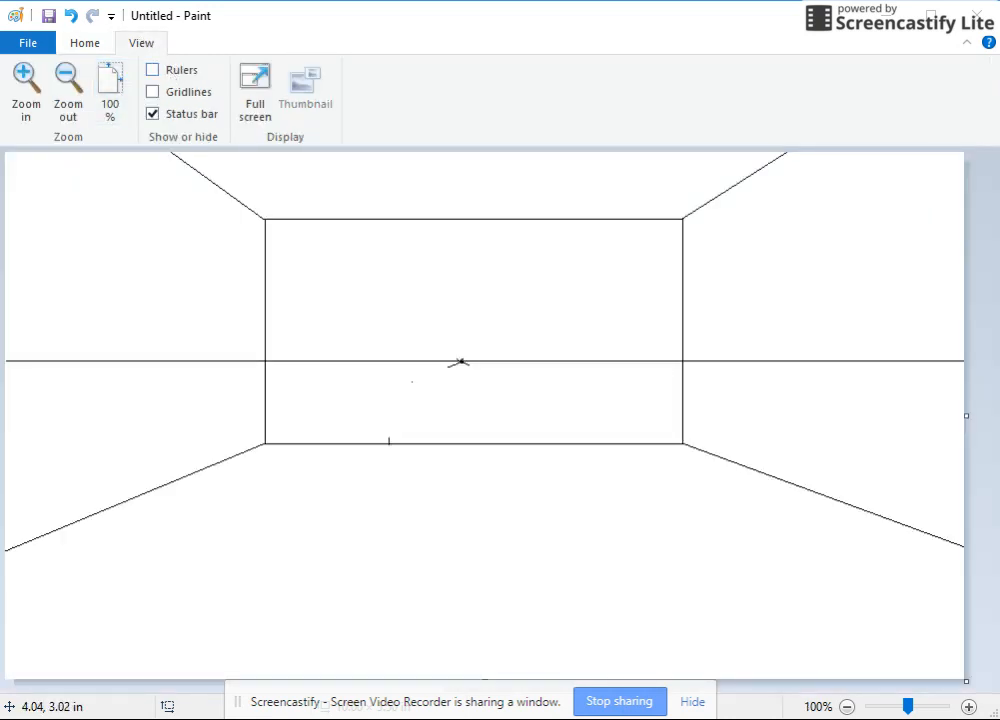